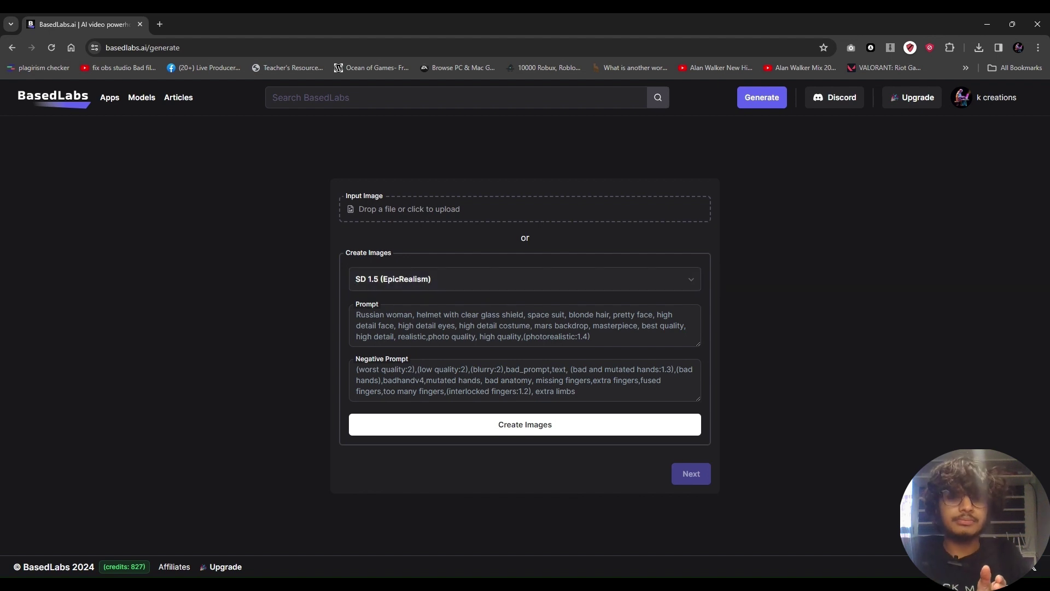
Replace the image prompt with "a samurai, neon pink armour, futuristic Sci-Fi" and create the images
left_click(525, 326)
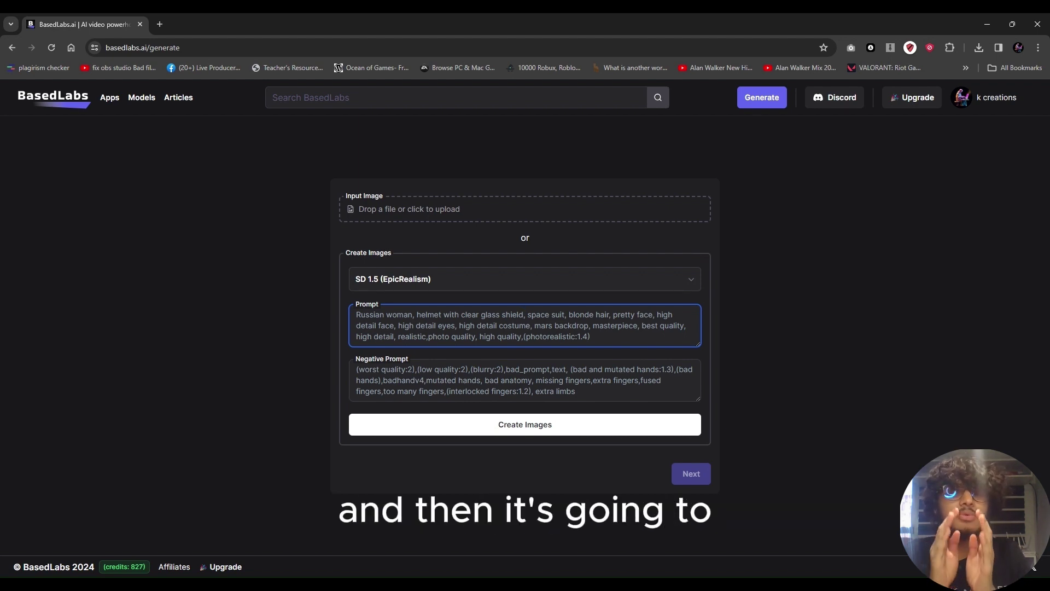
key("ctrl+a")
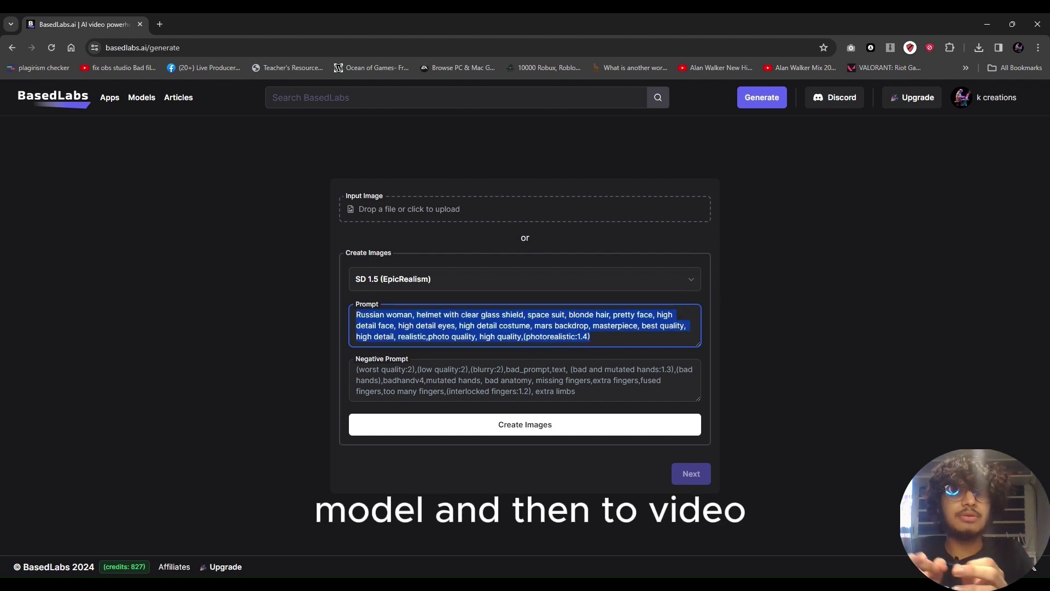
key("BackSpace")
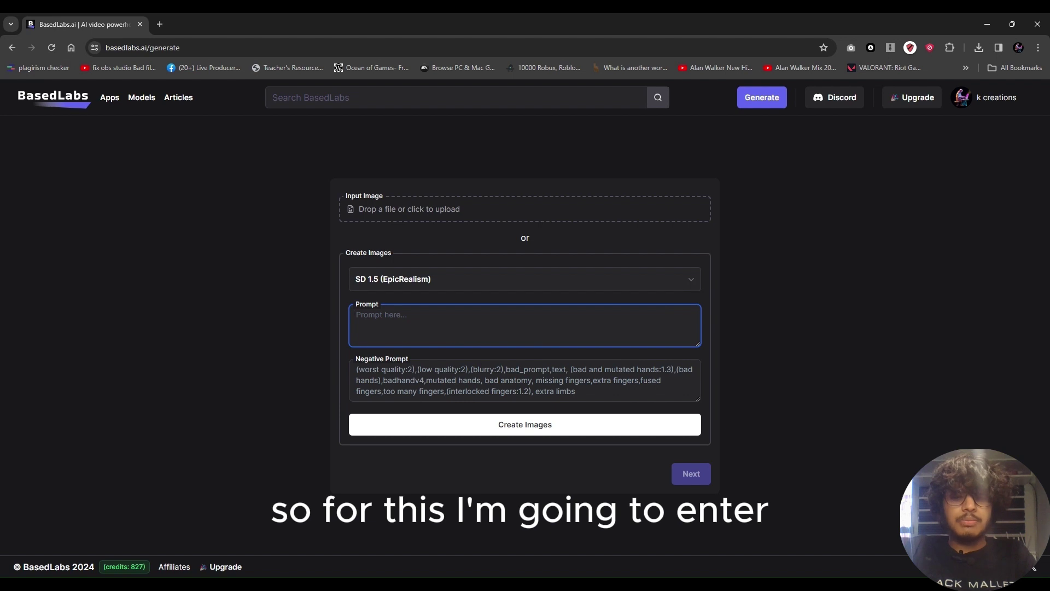
type("a samur")
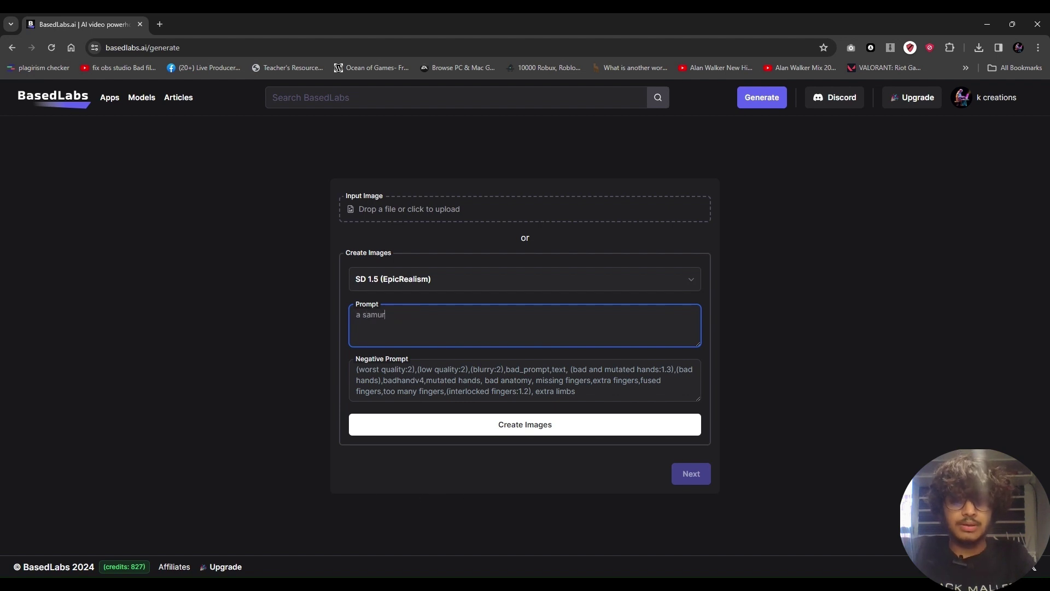
type("ai, neon pink armour,")
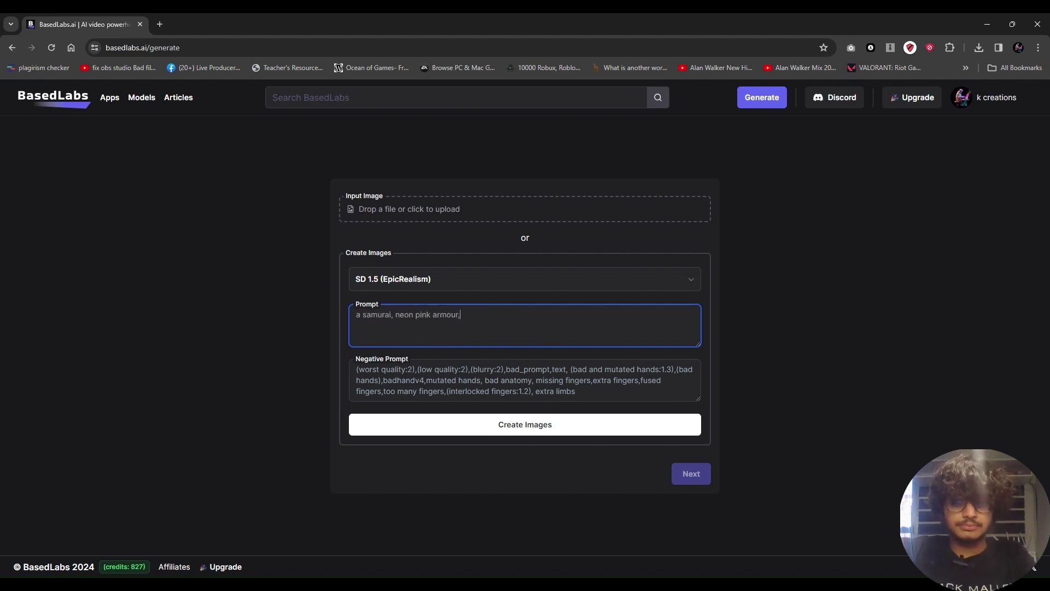
type(" futuristic Sci")
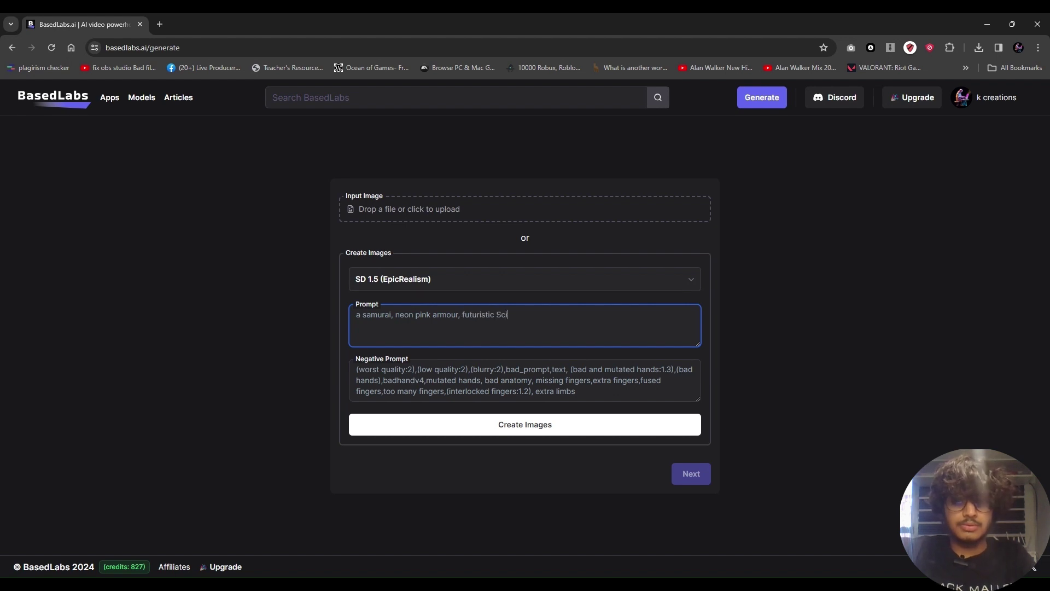
type("-Fi")
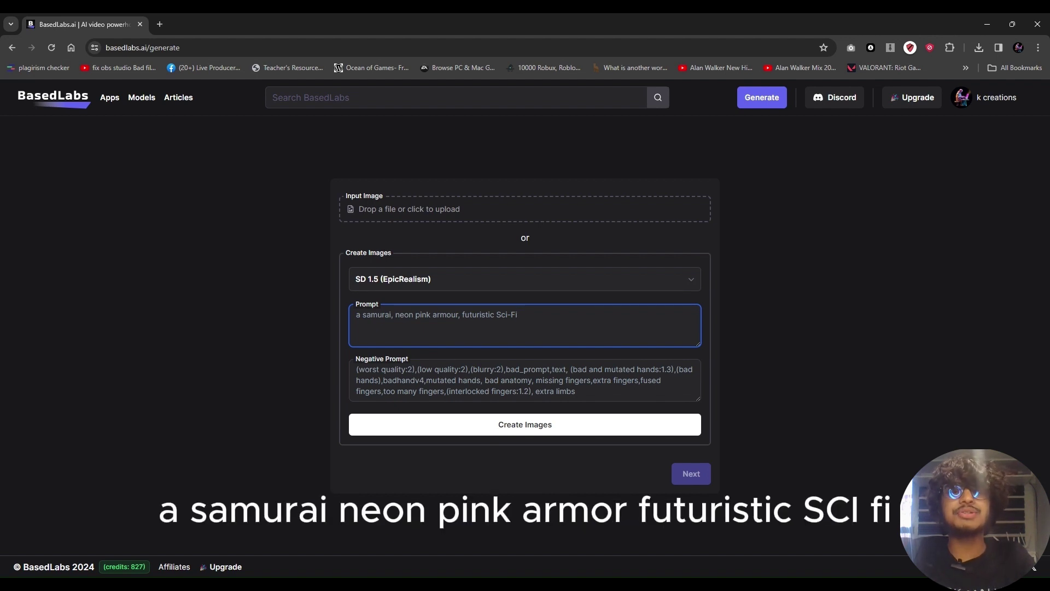
left_click(553, 425)
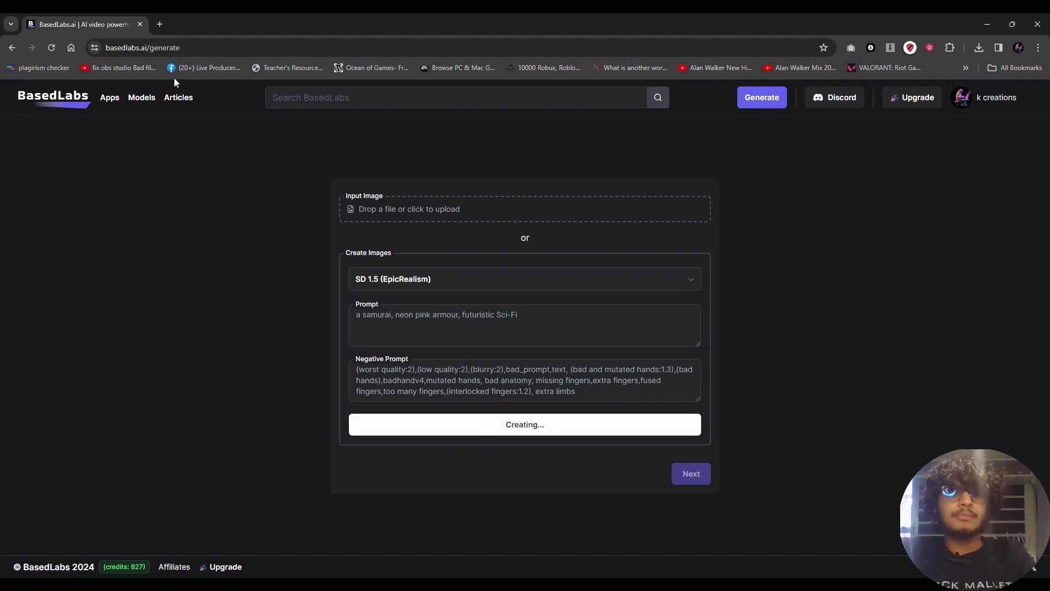
Open the basedlabs.ai generate page in a second browser tab and return to the samurai image generation
left_click(160, 24)
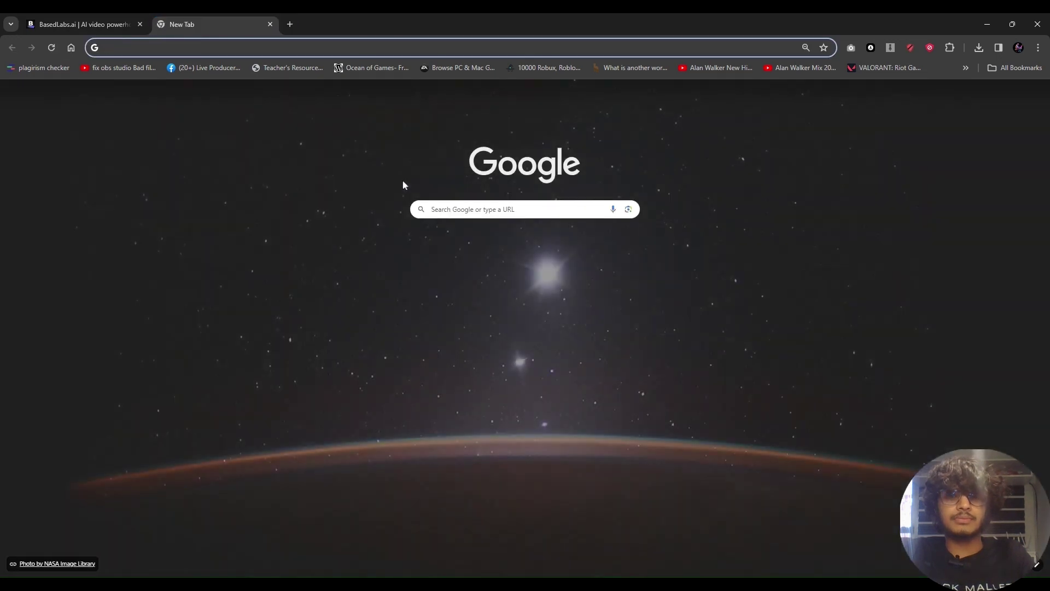
type("bas")
key("Return")
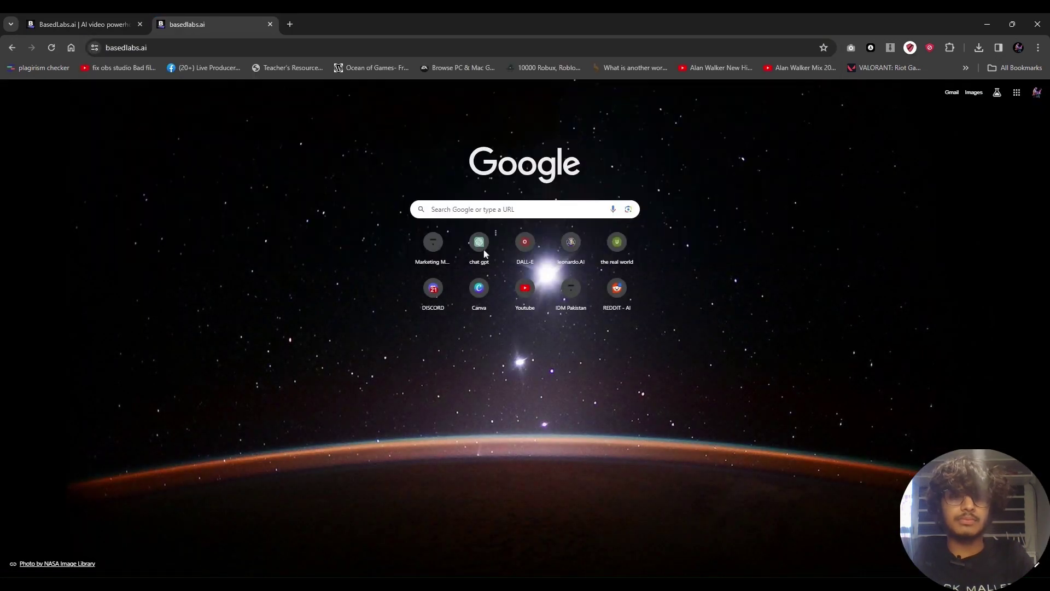
key("ctrl+shift+Tab")
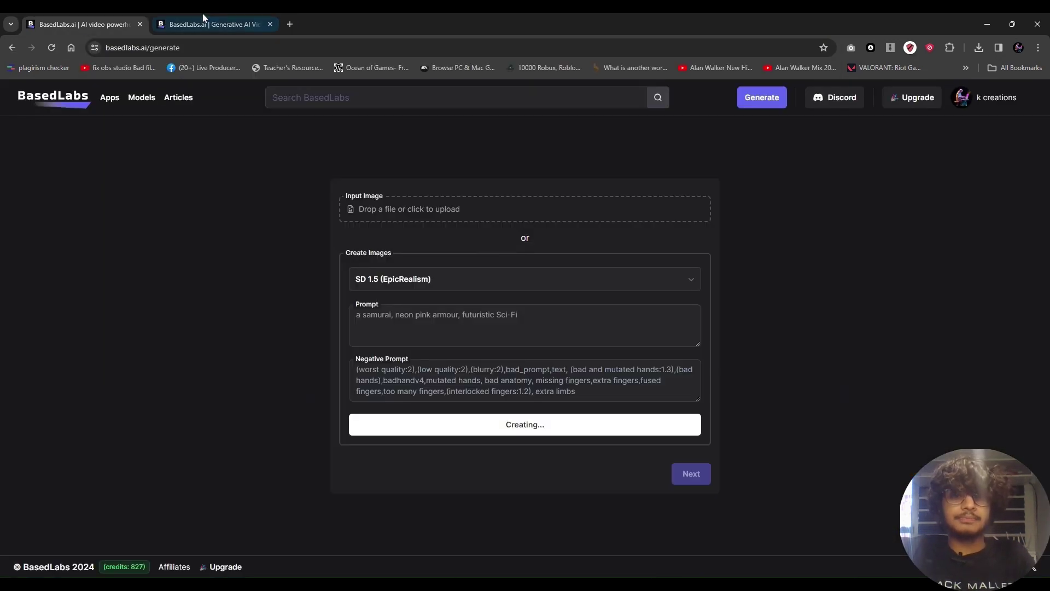
left_click(208, 24)
left_click(474, 275)
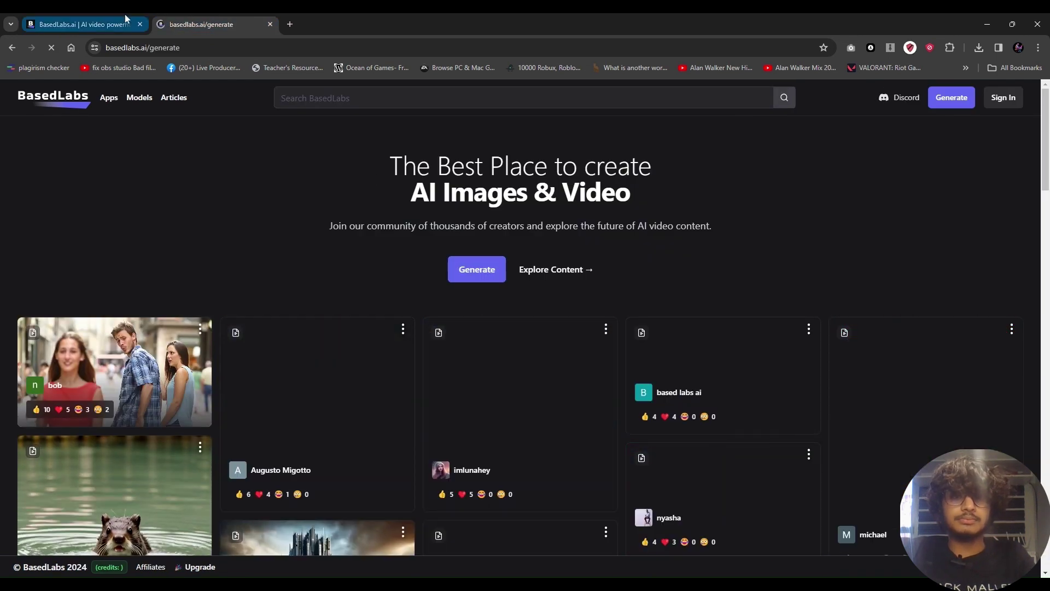
left_click(125, 17)
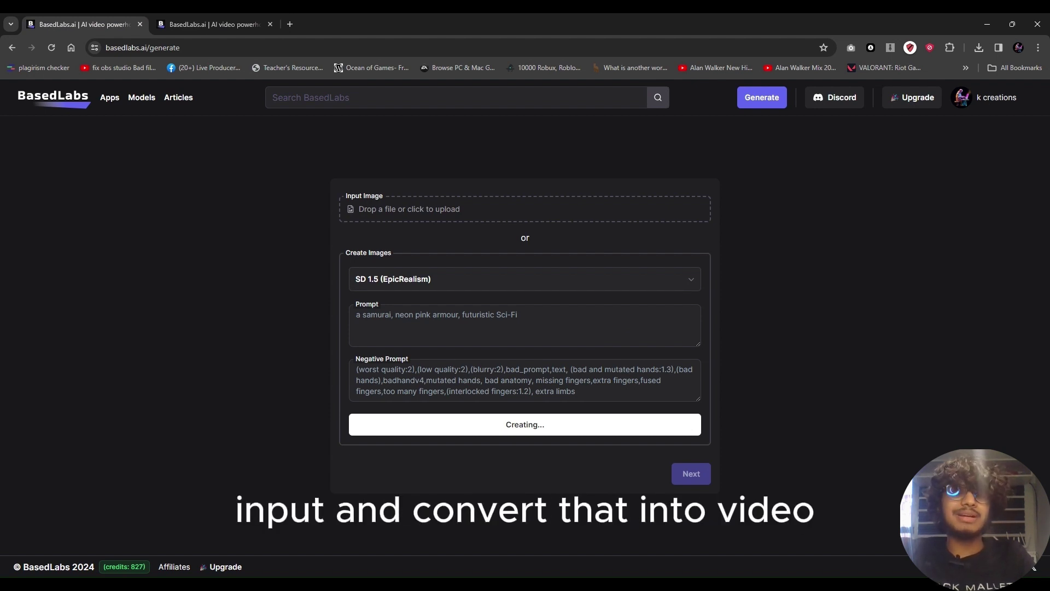
Continue with the castle image .7.png in the second browser tab and choose i2vgen as the image-to-video model
key("ctrl+Tab")
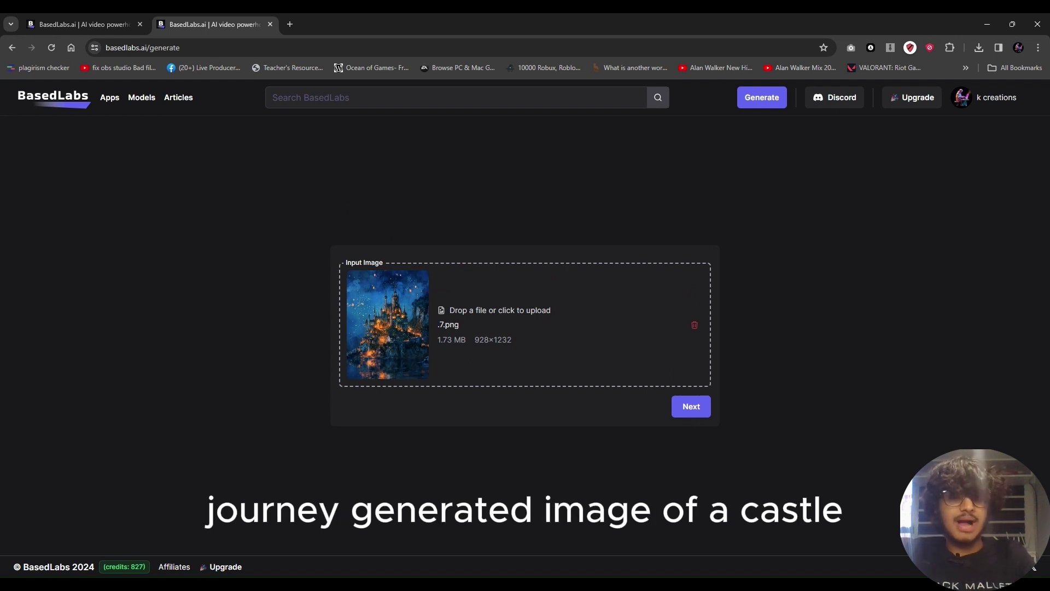
left_click(703, 414)
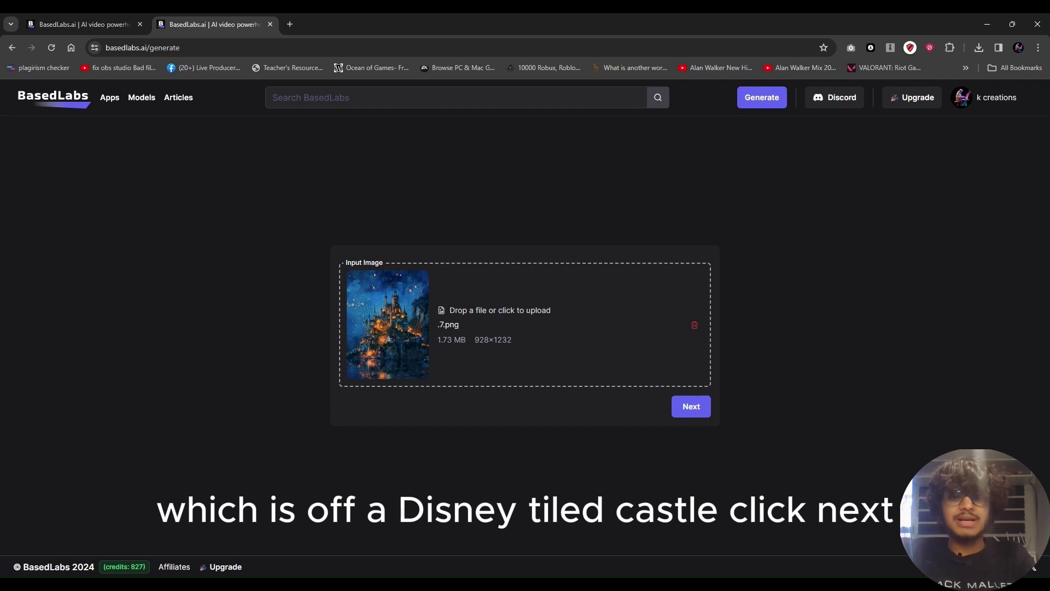
left_click(692, 406)
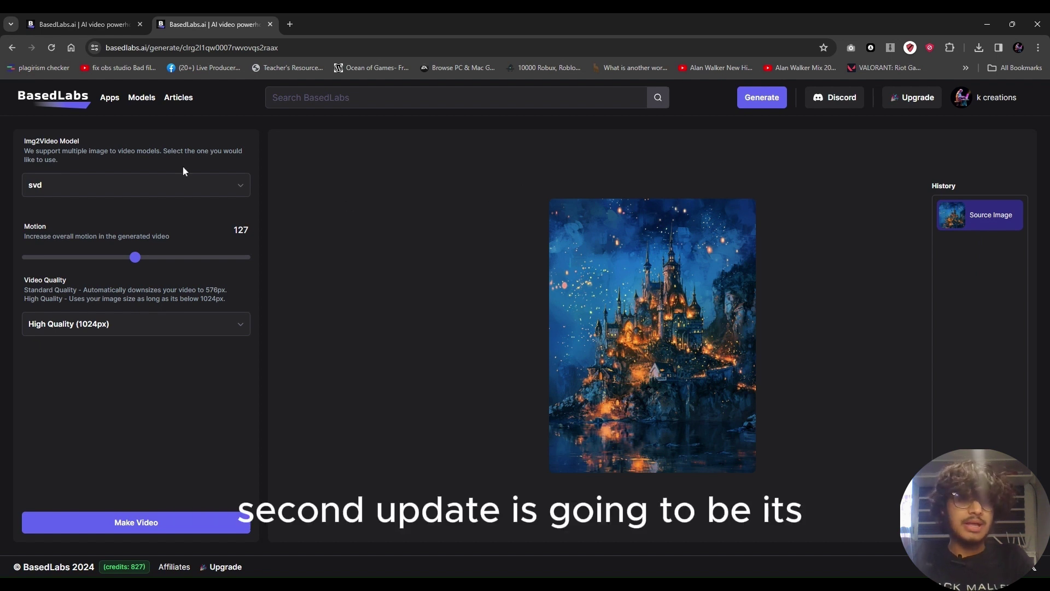
left_click(178, 188)
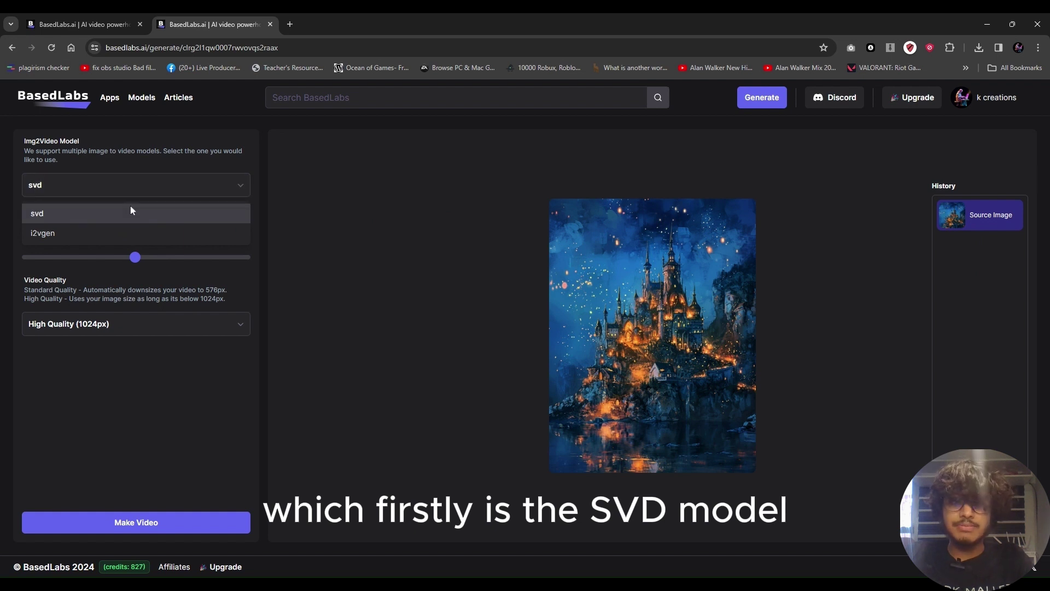
left_click(82, 234)
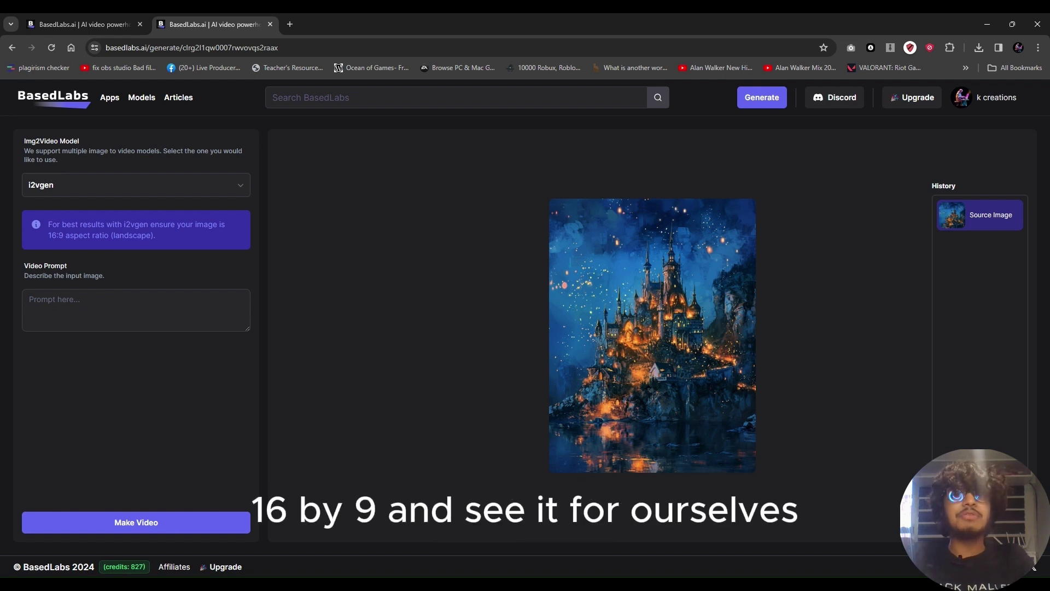
Describe the castle image with the video prompt "Disney styled castle, midnight" and start making the video
left_click(136, 310)
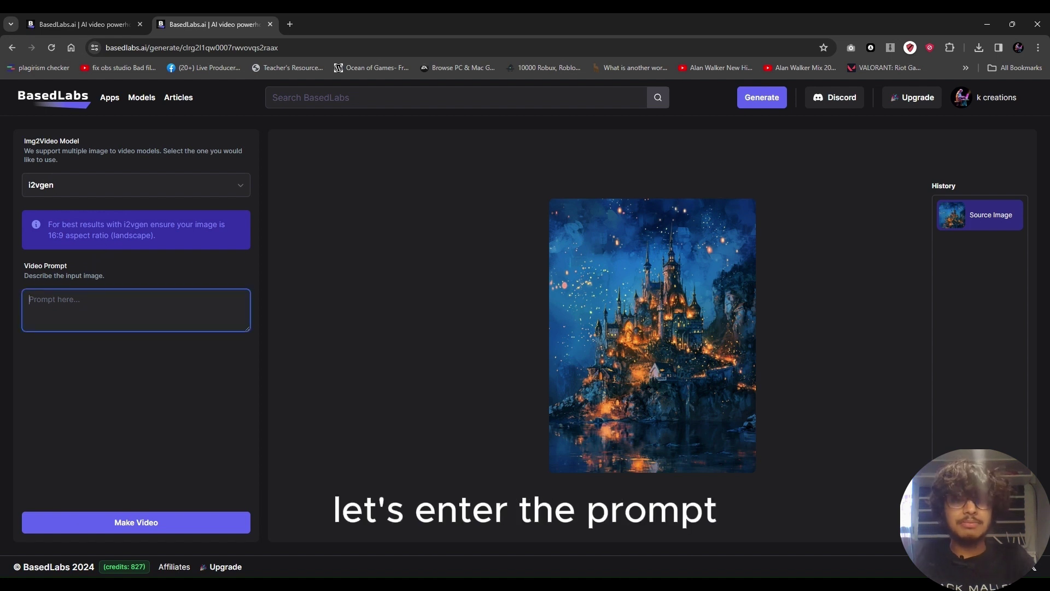
type("dis")
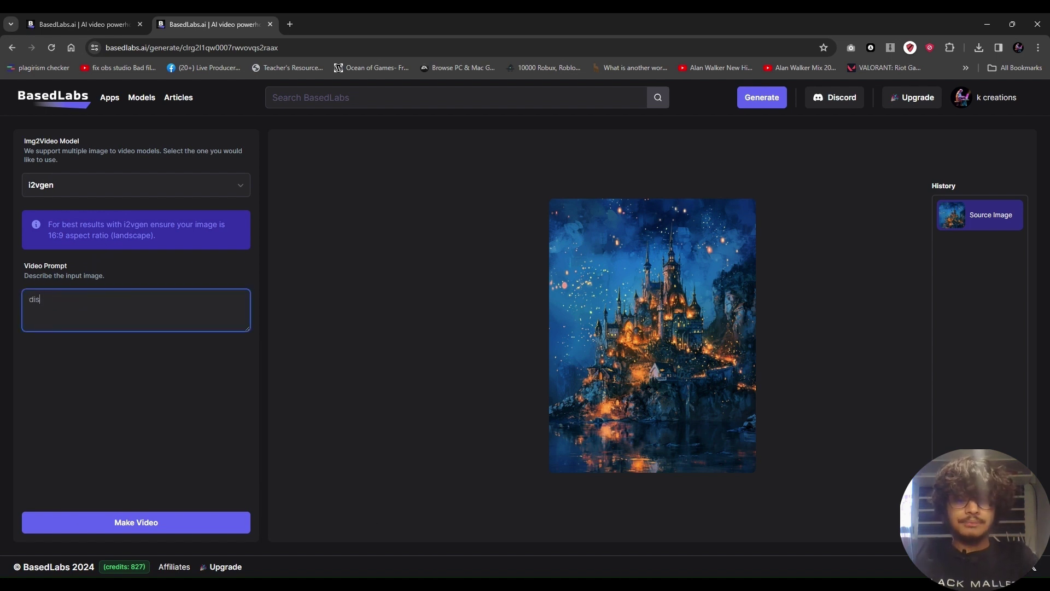
type("ney styled castke, midnight")
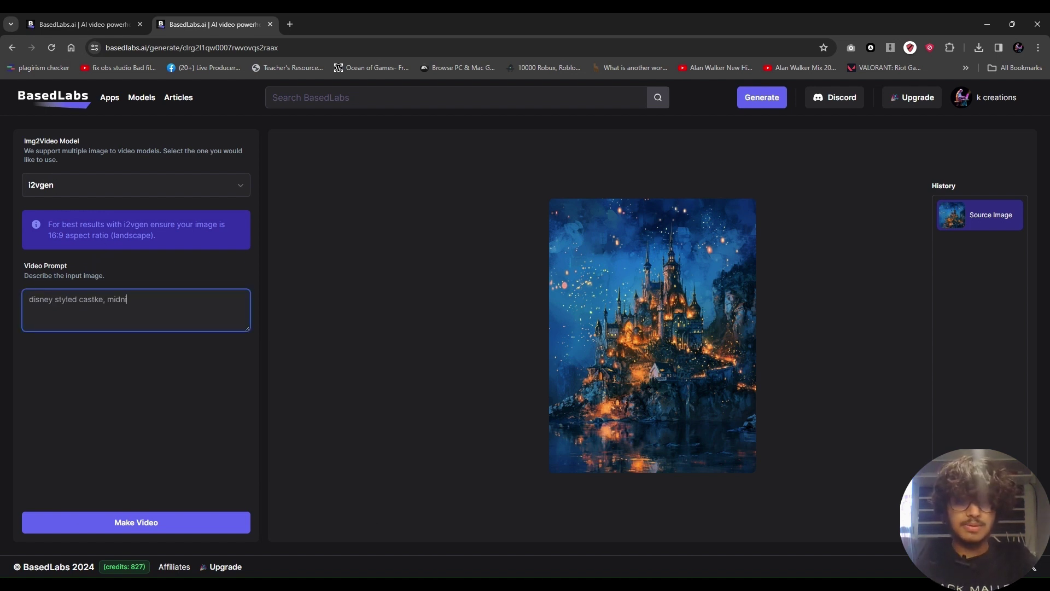
double_click(91, 299)
type("castle")
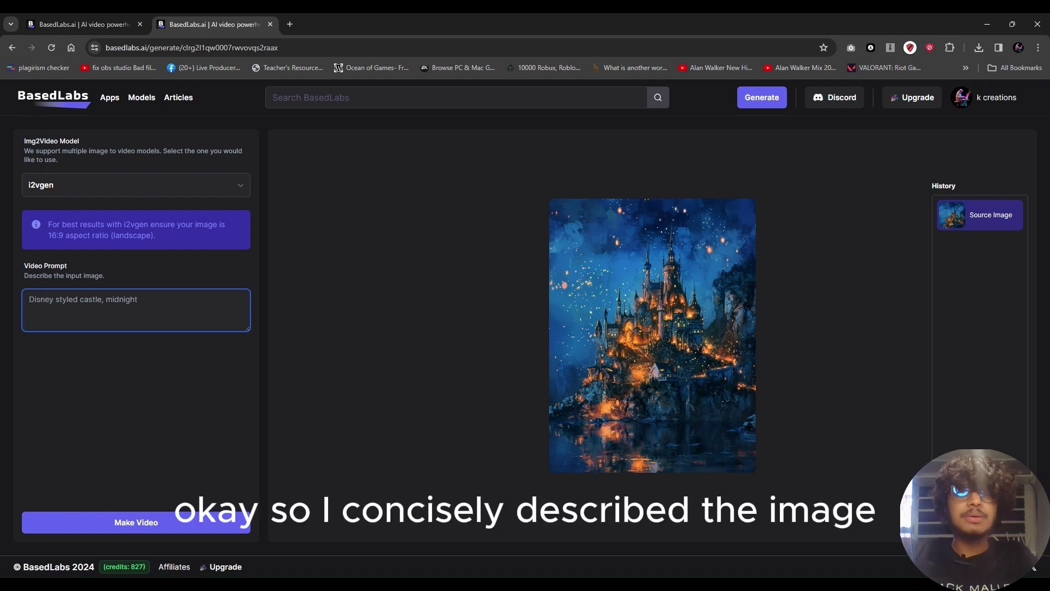
left_click(133, 522)
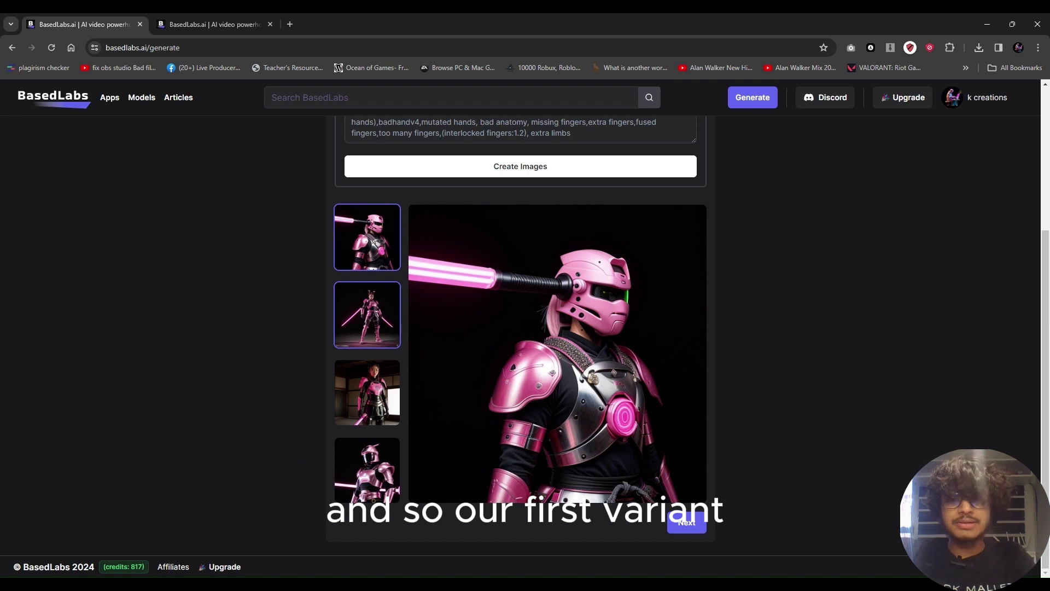
Compare the four generated samurai images and continue to video creation with the third variant as source image
left_click(369, 323)
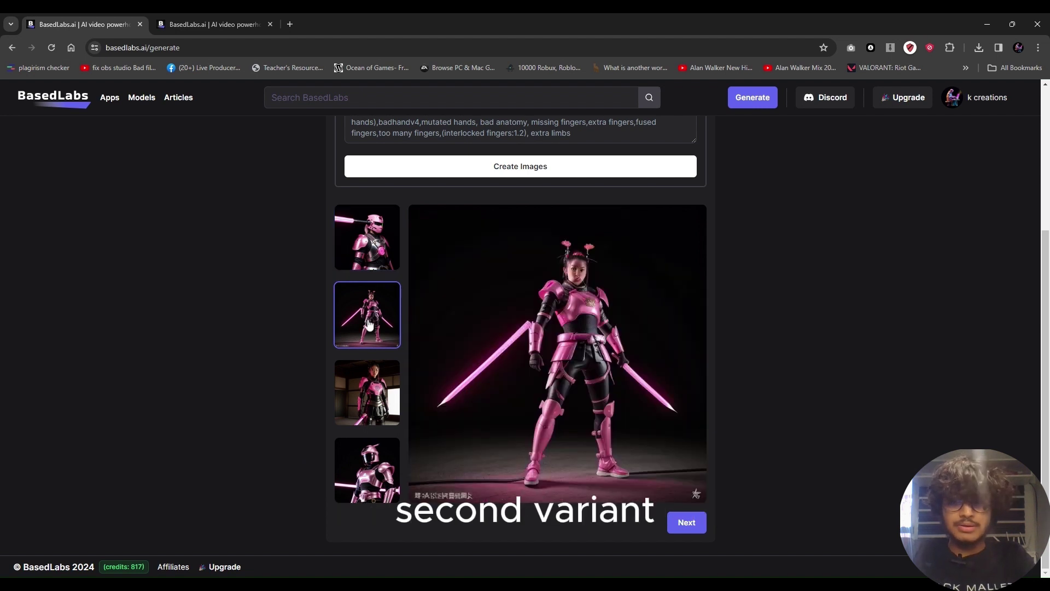
left_click(367, 389)
left_click(372, 460)
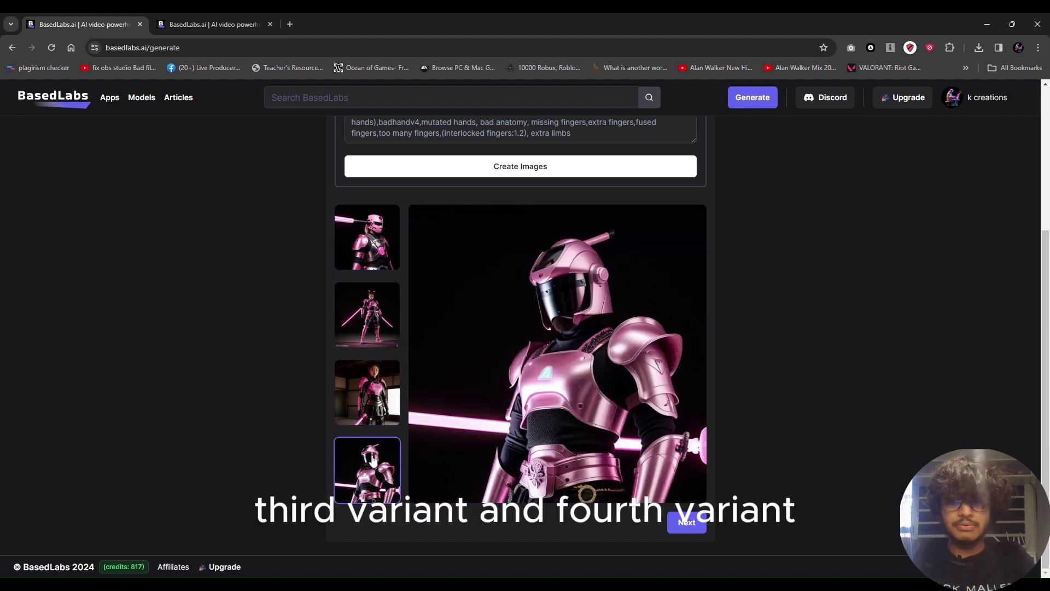
left_click(400, 395)
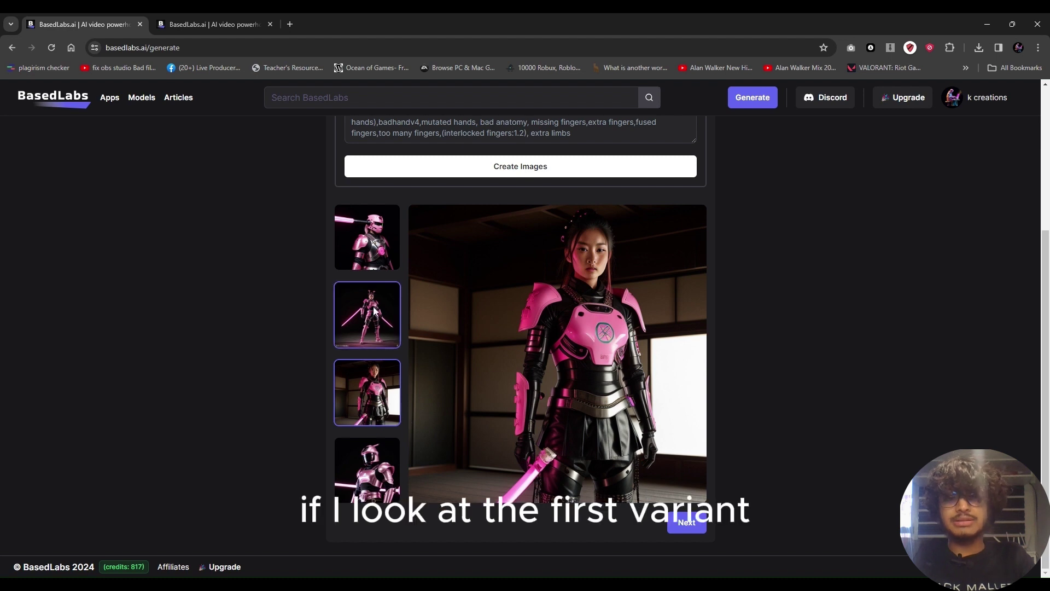
left_click(343, 257)
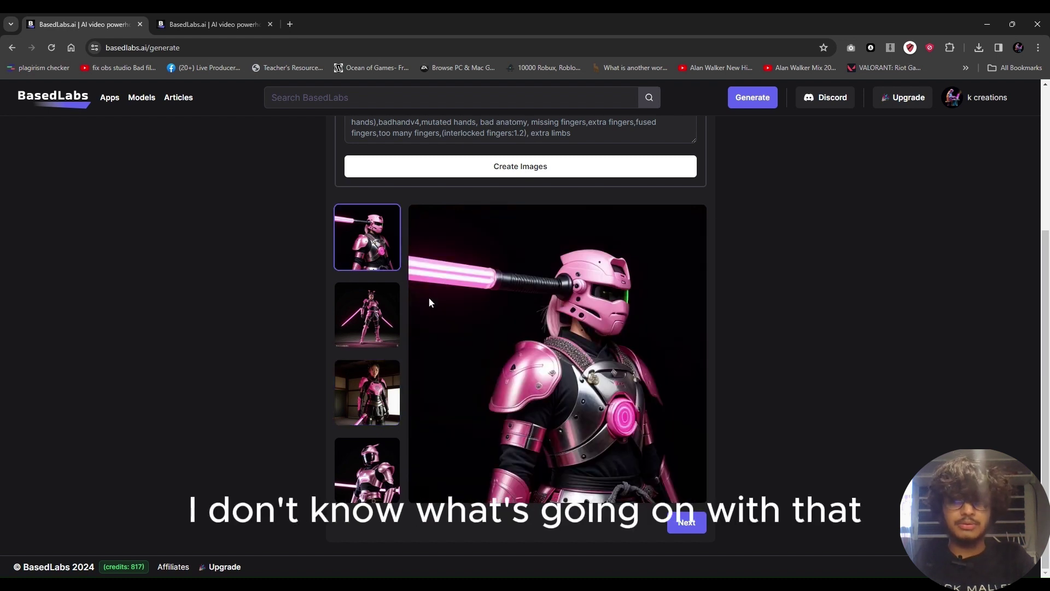
left_click(391, 312)
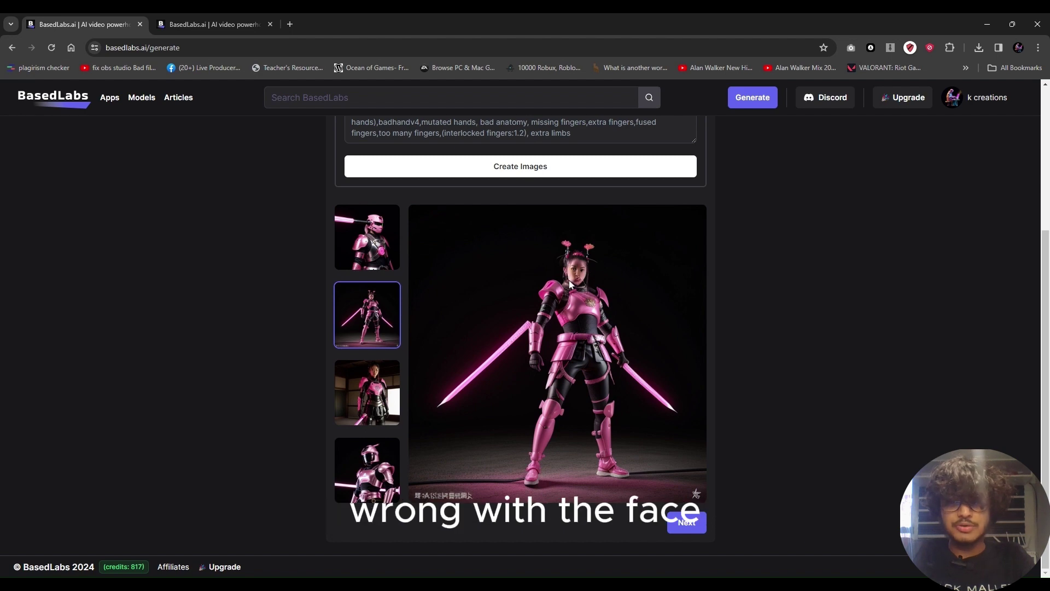
left_click(375, 472)
scroll(507, 386, "up", 2)
scroll(507, 385, "down", 2)
left_click(357, 425)
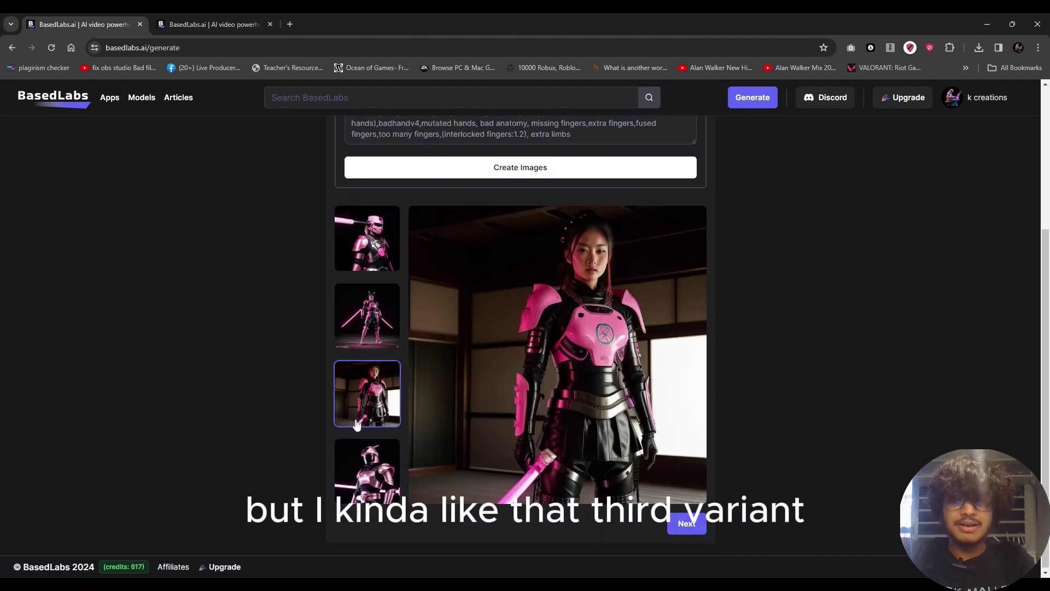
left_click(452, 338)
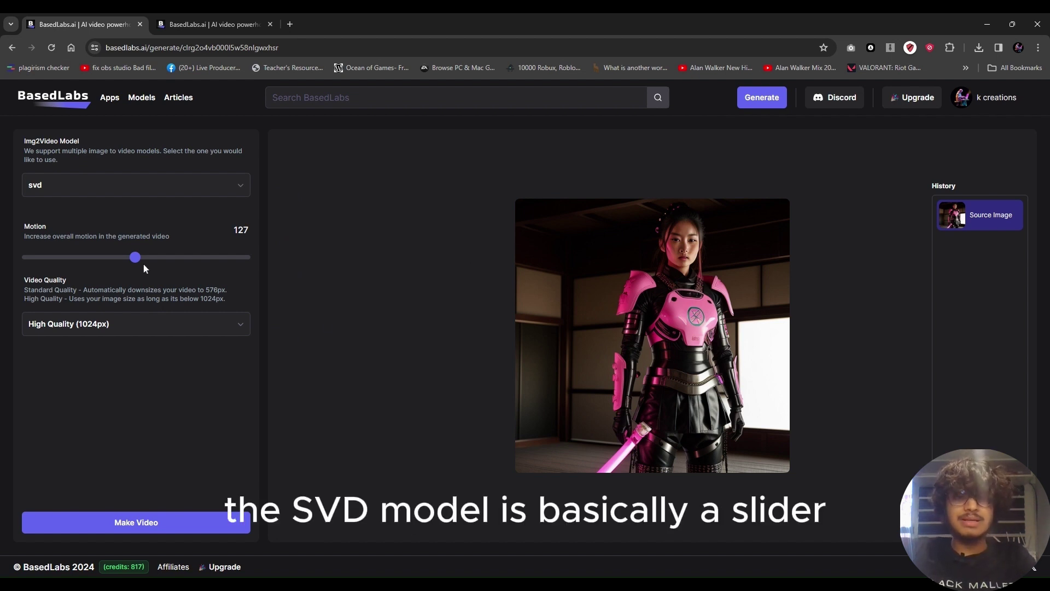
Make an svd video of the samurai image with motion set to 30 and video quality set to Standard Quality (576px)
left_click_drag(136, 261, 121, 236)
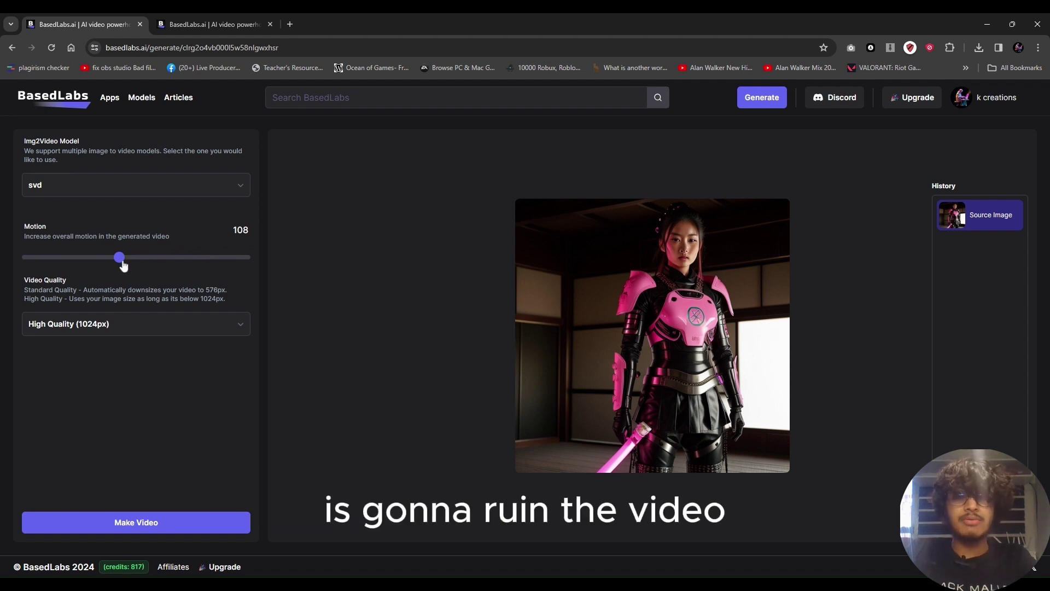
left_click_drag(121, 262, 52, 261)
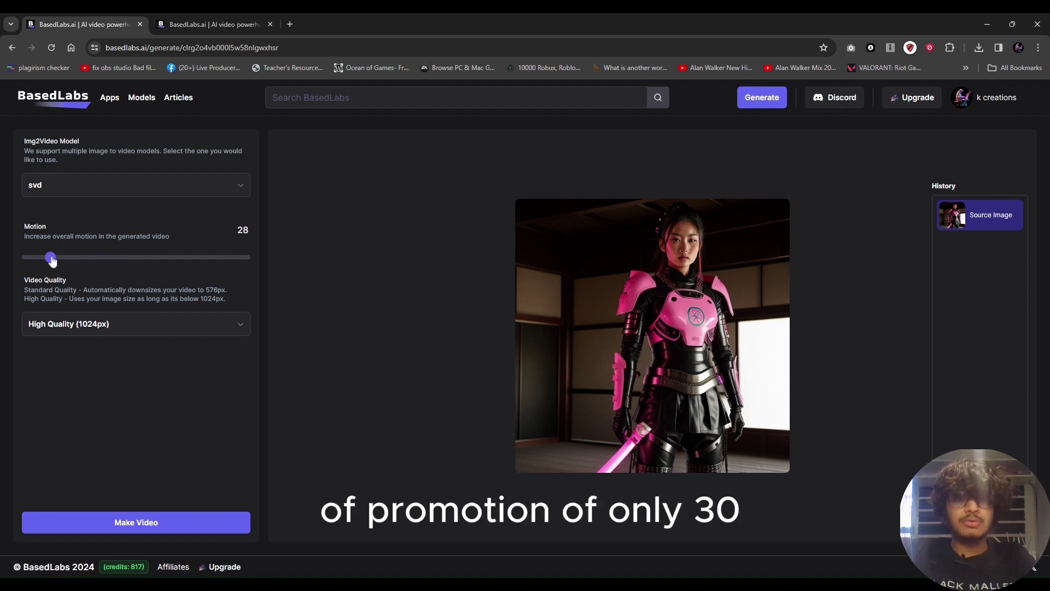
left_click(88, 324)
left_click(101, 350)
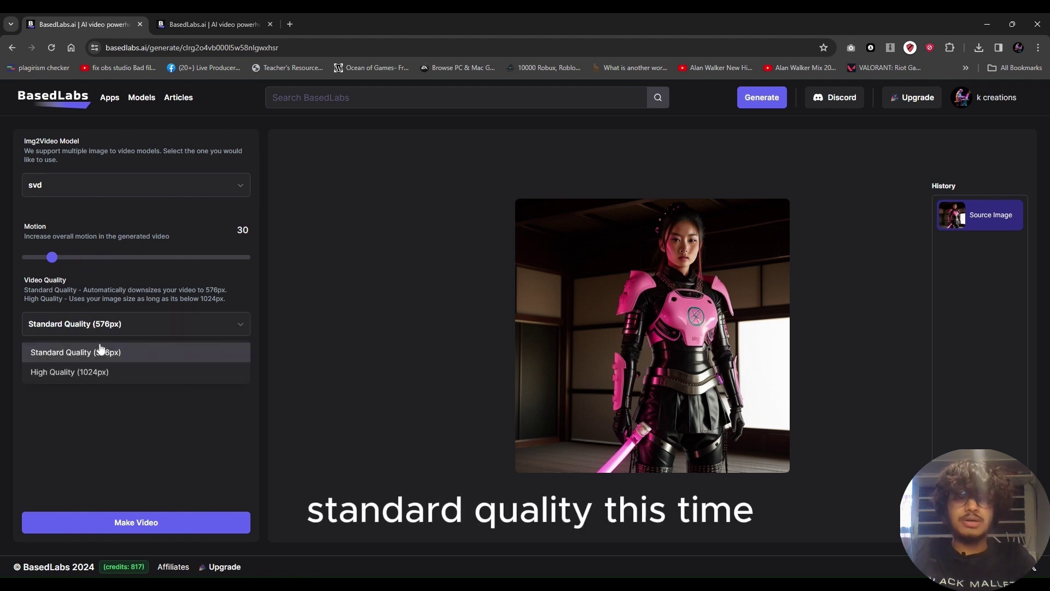
left_click(124, 329)
left_click(199, 521)
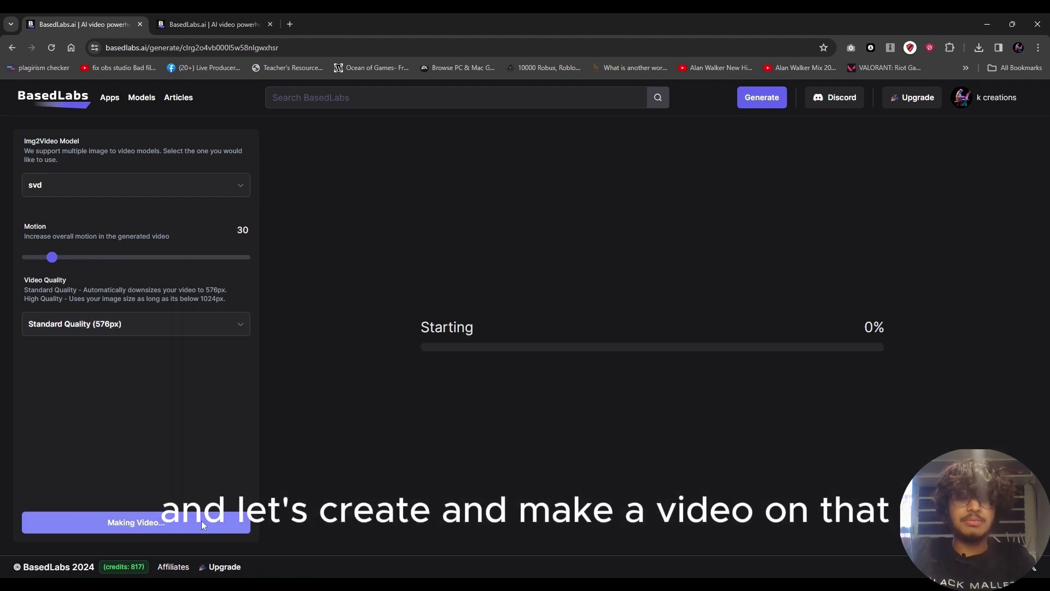
Open the BasedLabs website in a new browser tab and go to its generation page
left_click(290, 24)
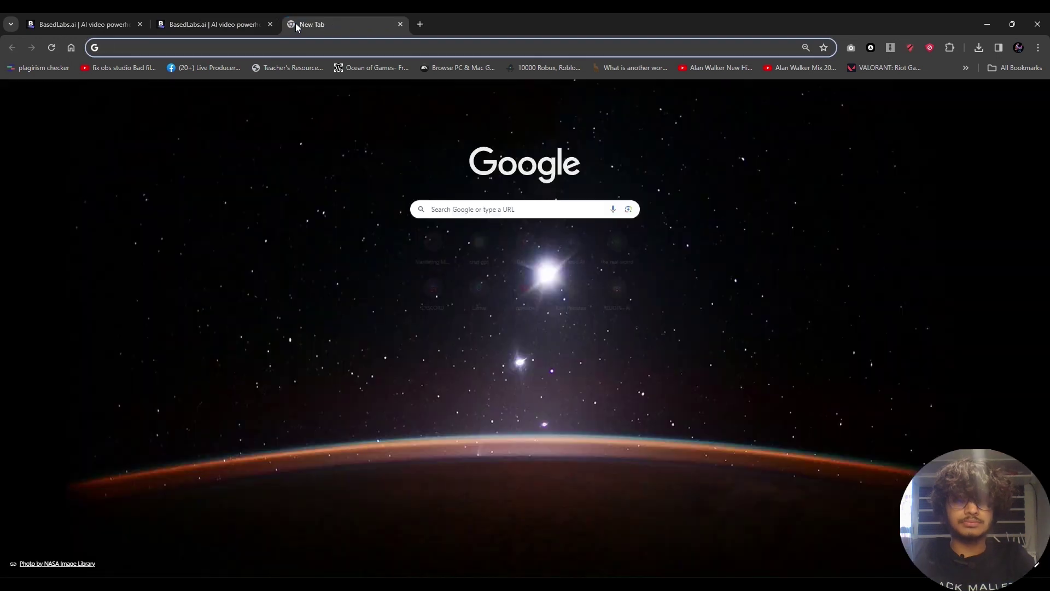
type("bas")
key("Return")
left_click(214, 24)
left_click(364, 24)
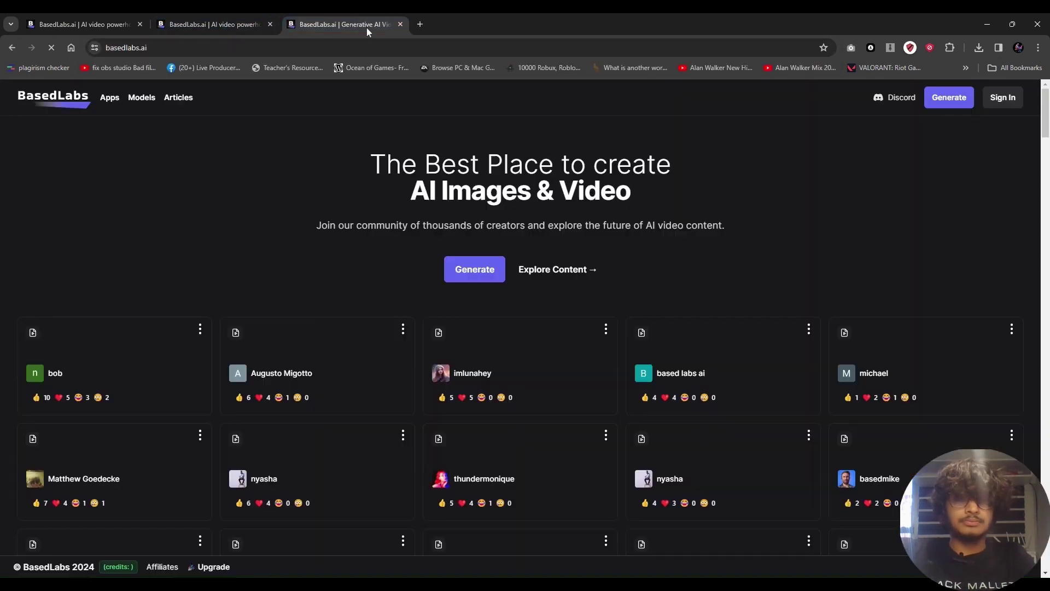
left_click(469, 268)
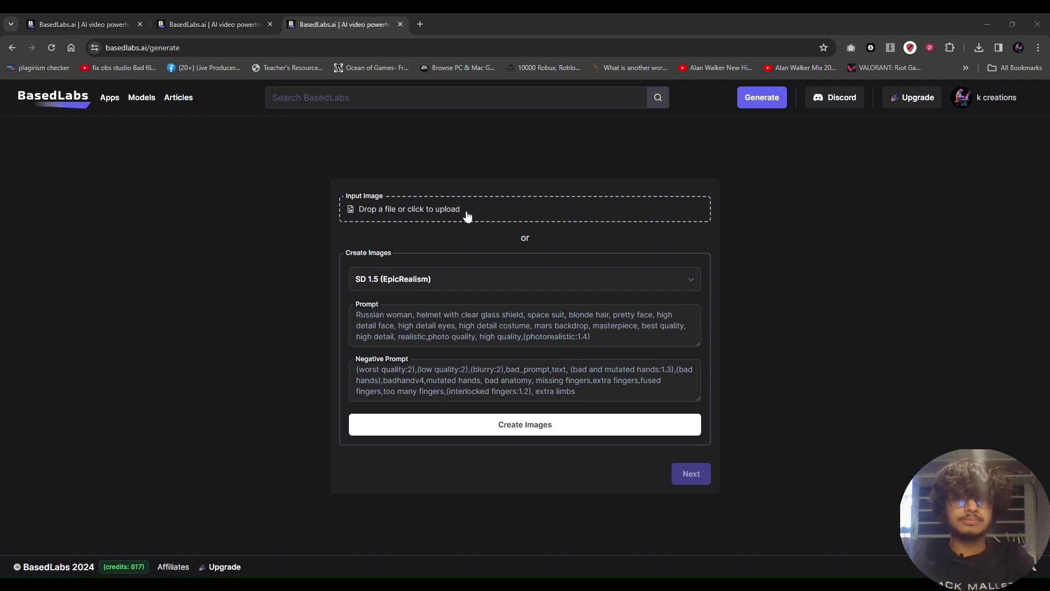
Upload the Superman and Batman image .8.png as the input image and continue to video creation
left_click(467, 216)
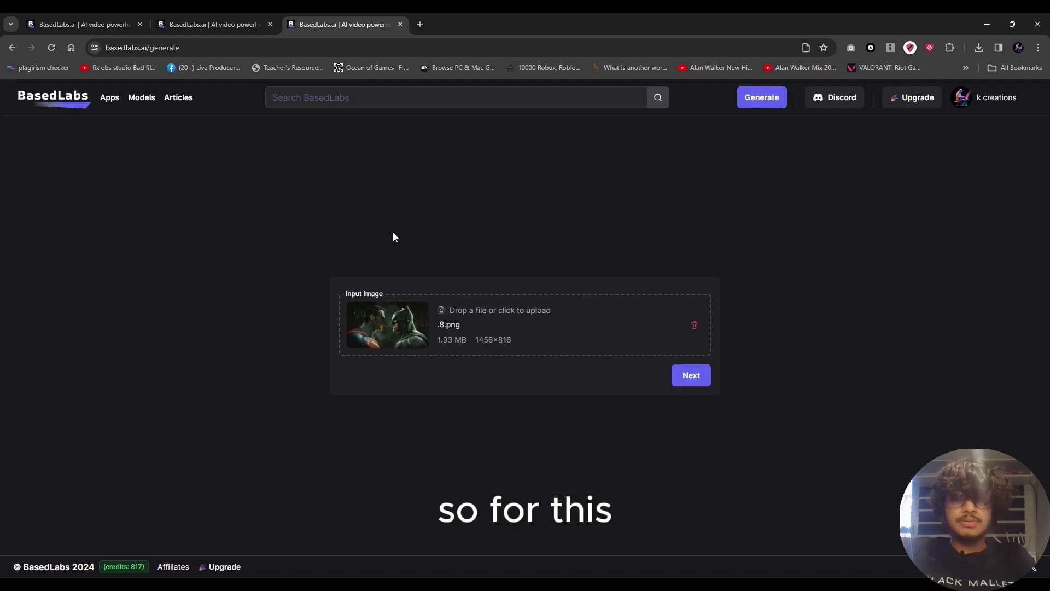
left_click(691, 375)
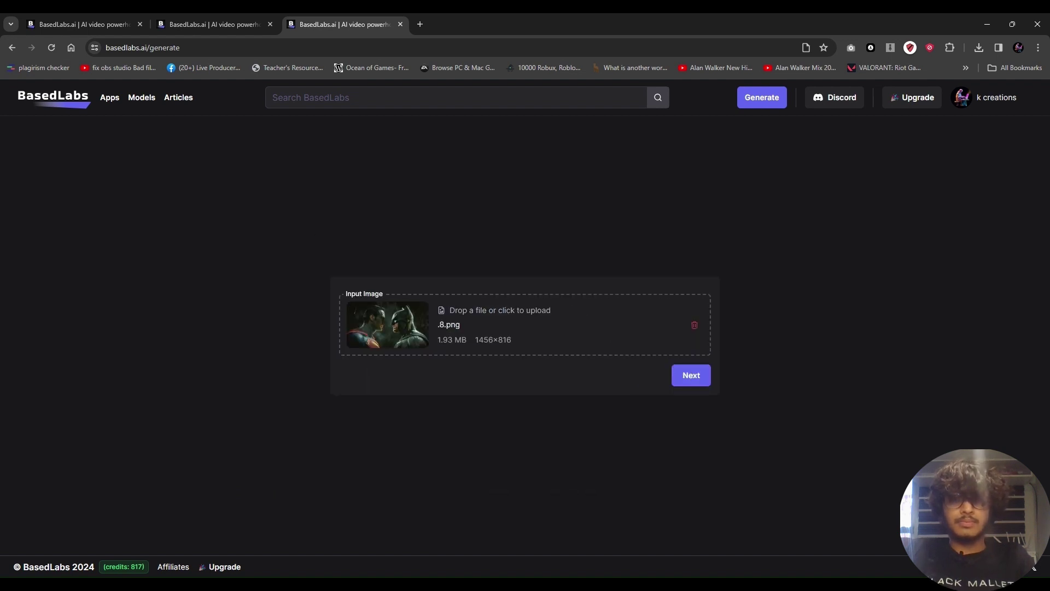
left_click(135, 185)
left_click(120, 214)
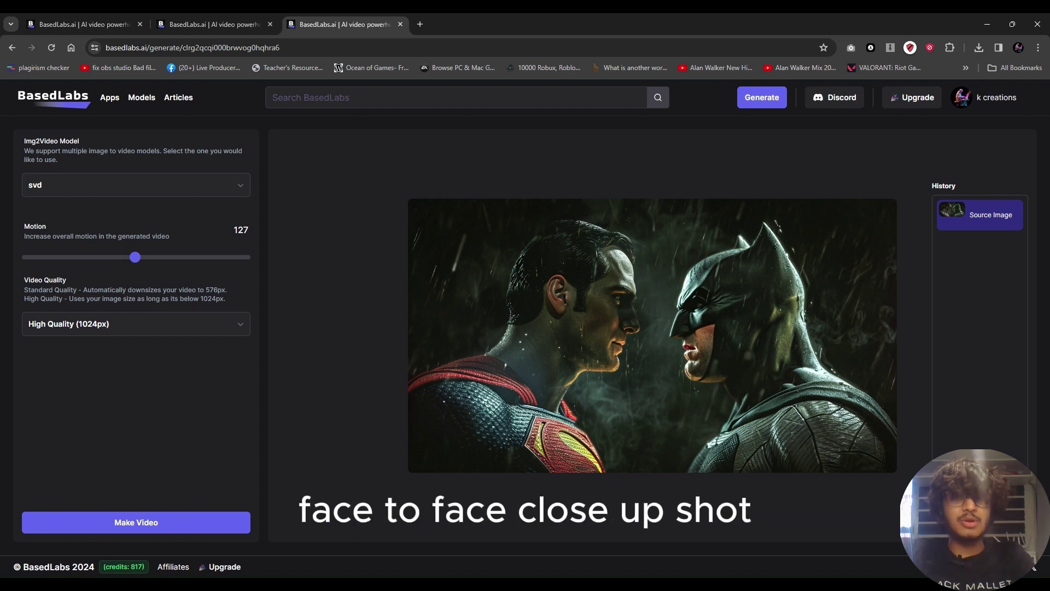
Choose i2vgen and make a video with the prompt "A close-up shot of batman us superman, coming to Face to Face. rainy smokey background"
left_click(204, 185)
left_click(188, 233)
left_click(136, 310)
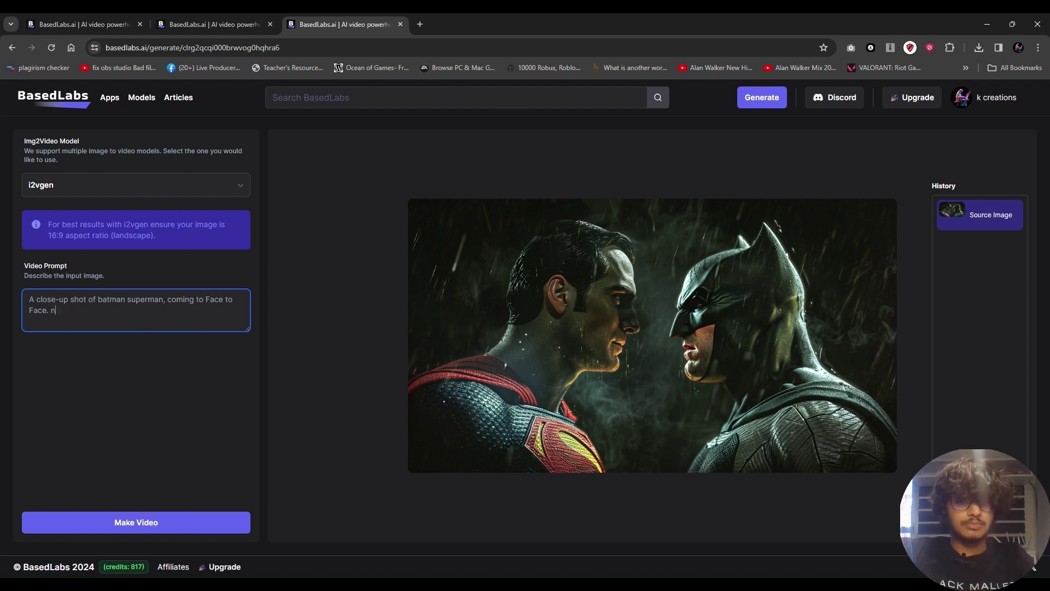
type("ckground")
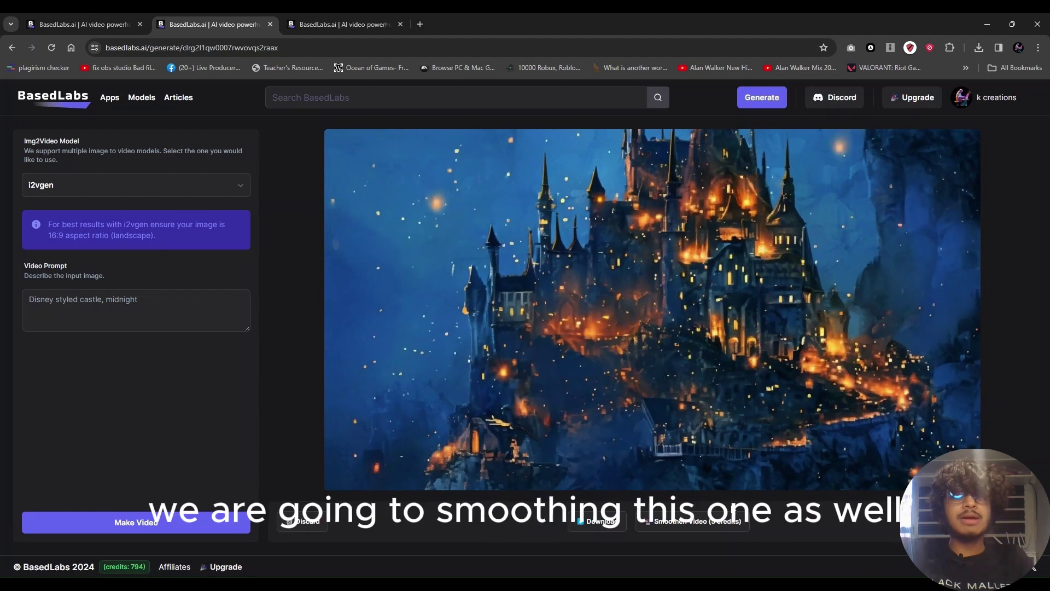
Smoothen the castle video and check on the Superman and Batman video in the third browser tab
left_click(695, 521)
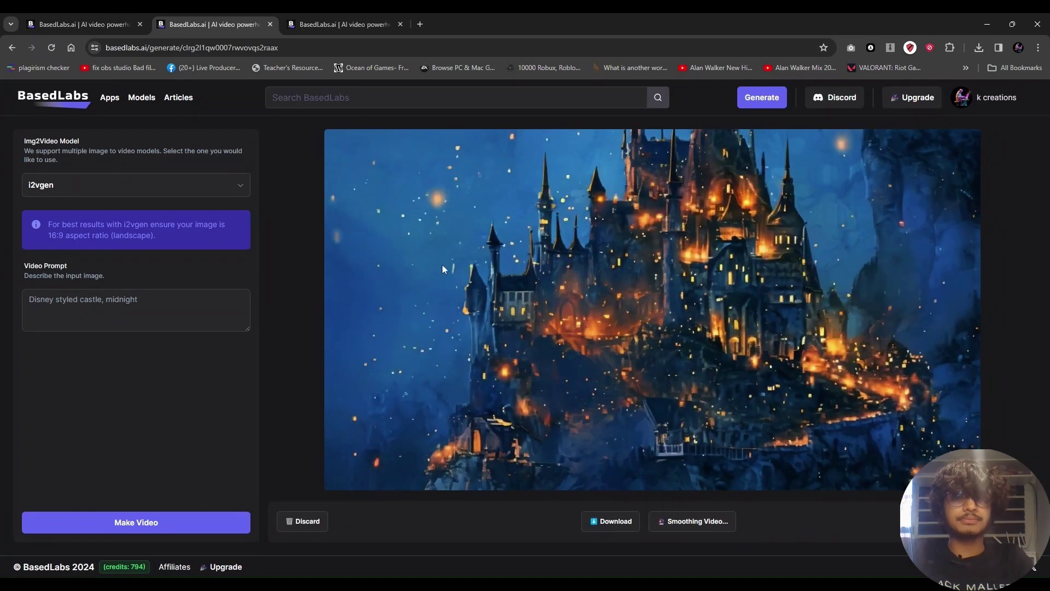
left_click(342, 22)
Download the smoothed samurai video and the smoothed castle video from their browser tabs
left_click(102, 20)
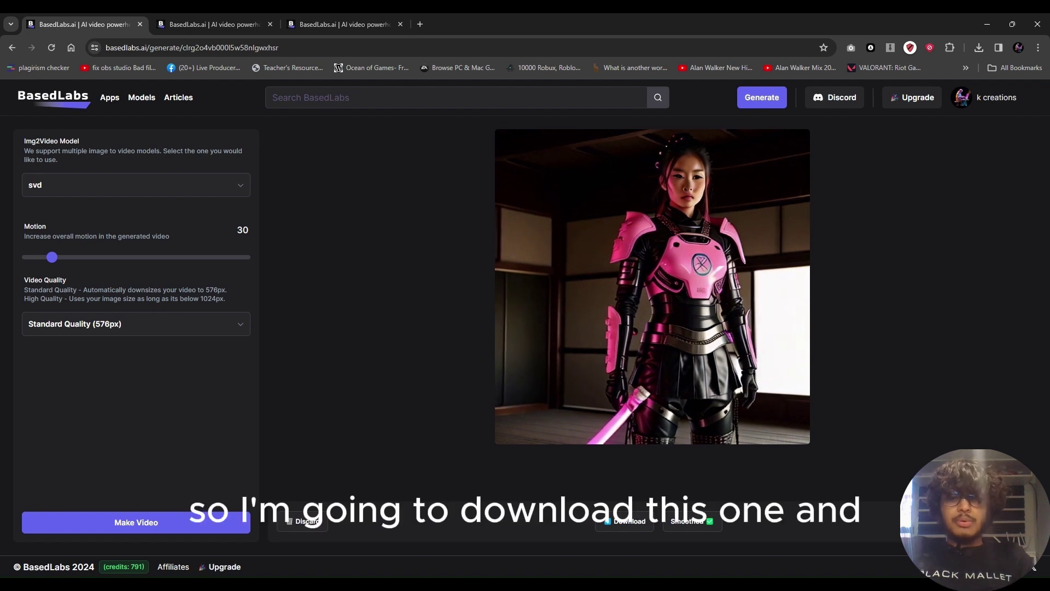
left_click(624, 523)
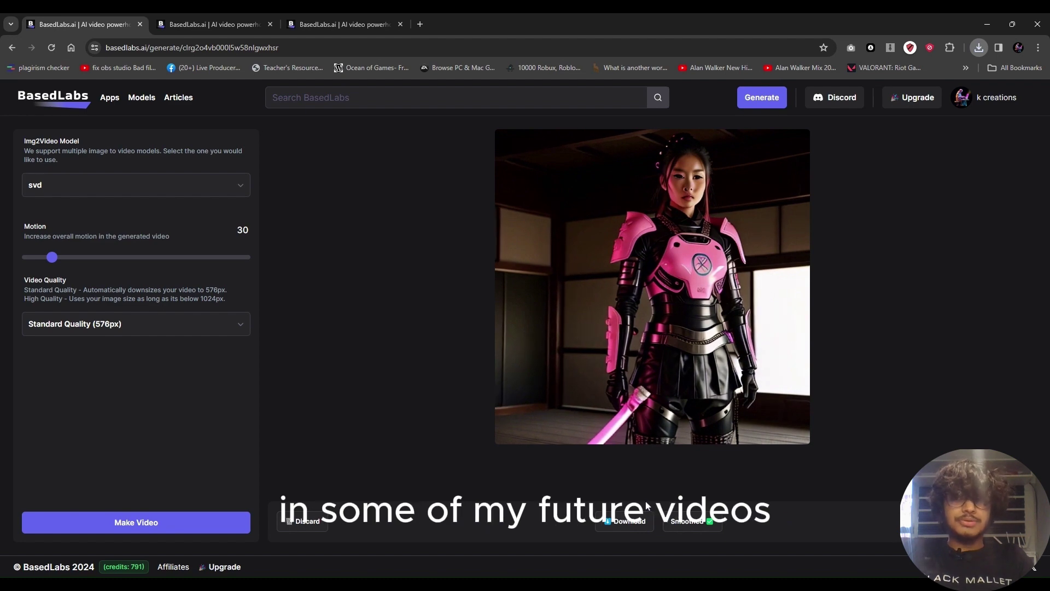
left_click(196, 18)
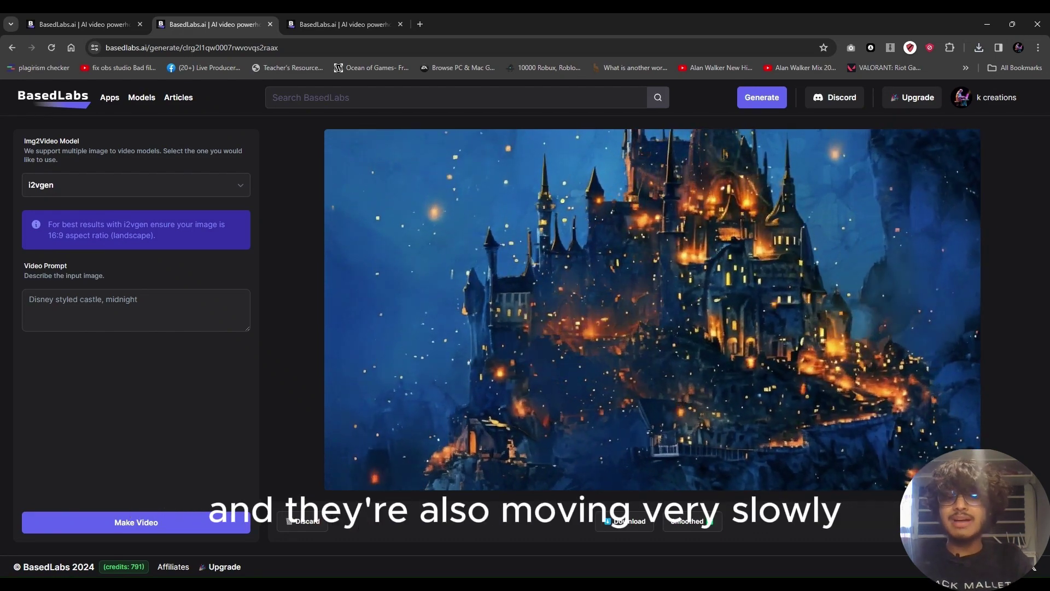
left_click(627, 521)
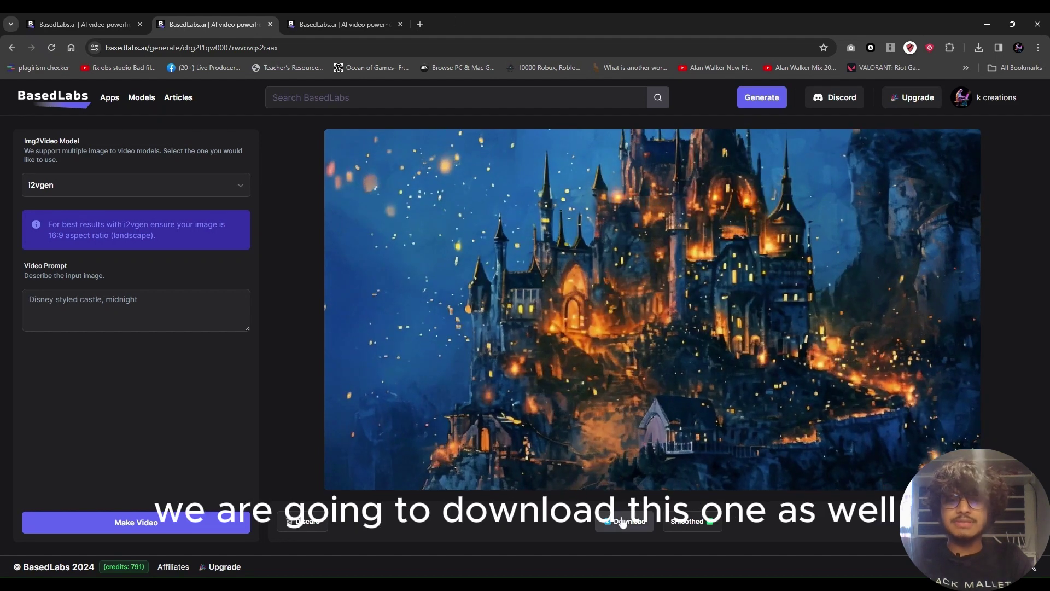
Close the samurai and castle browser tabs and smoothen the generated Superman and Batman video
left_click(304, 21)
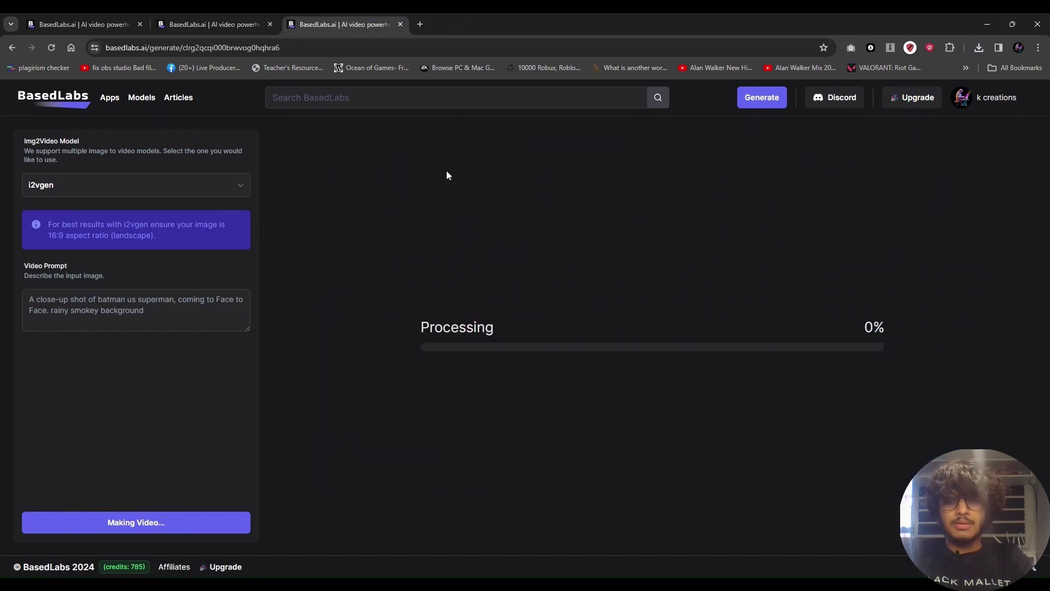
left_click(141, 25)
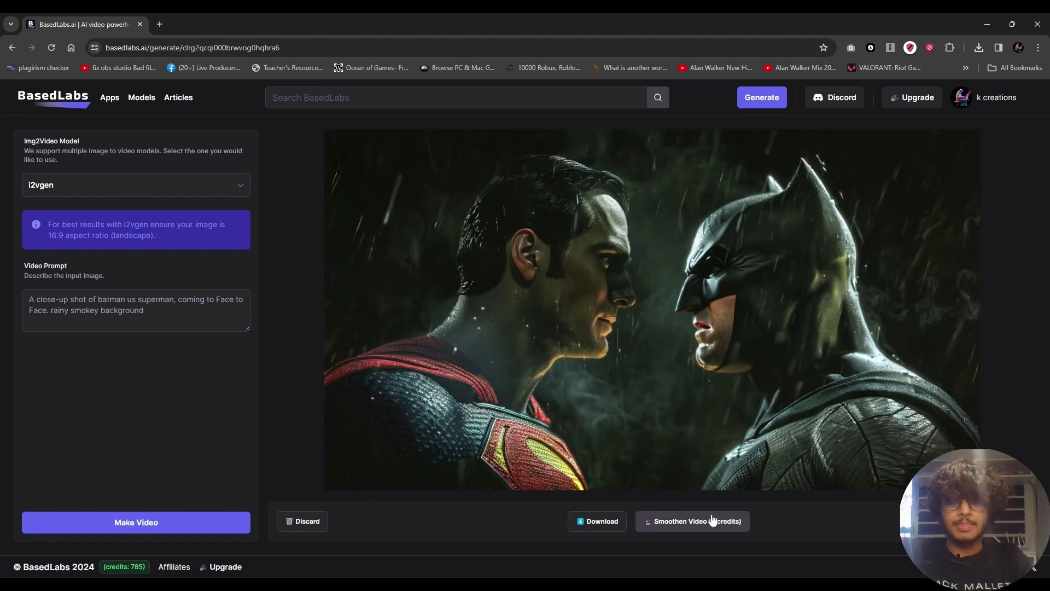
left_click(713, 520)
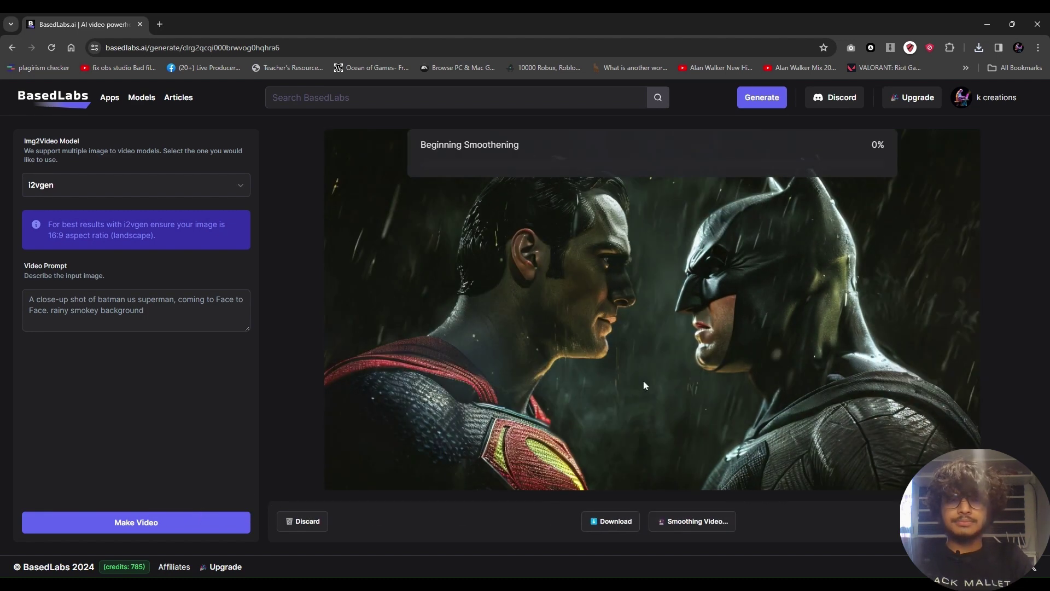